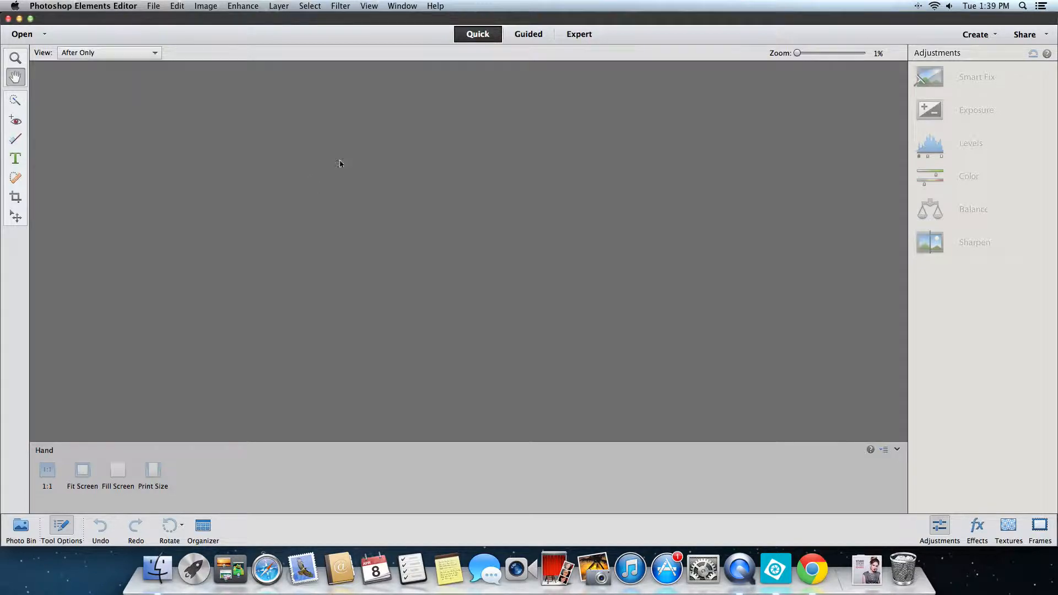
- Switch to Expert mode and open Mommy-and-Me-Mini-Sessions.psd from the Mommy-and-Me-Mini-Sessions folder in Downloads
left_click(578, 33)
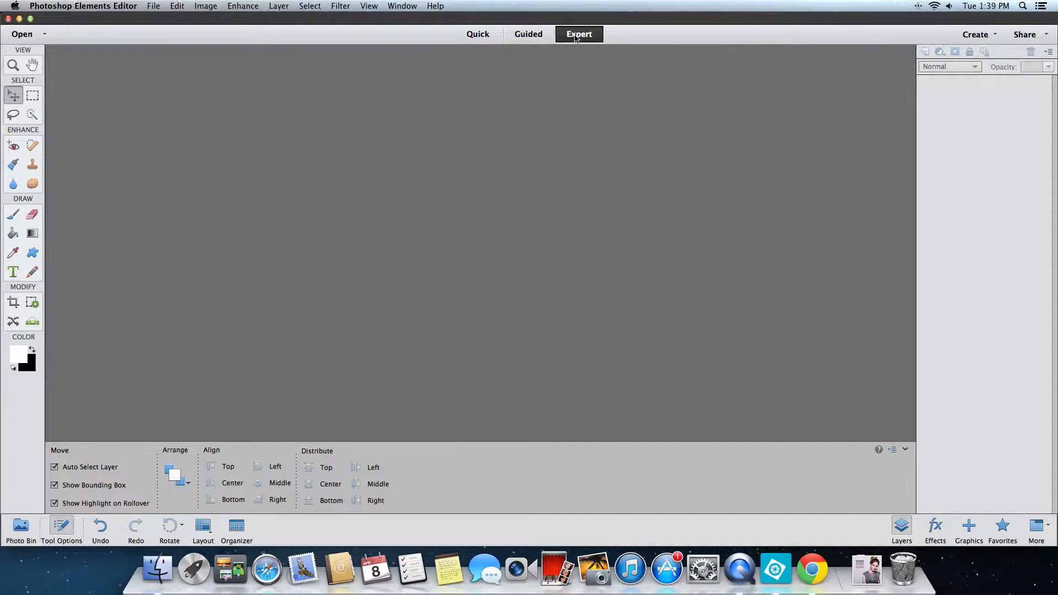
left_click(154, 7)
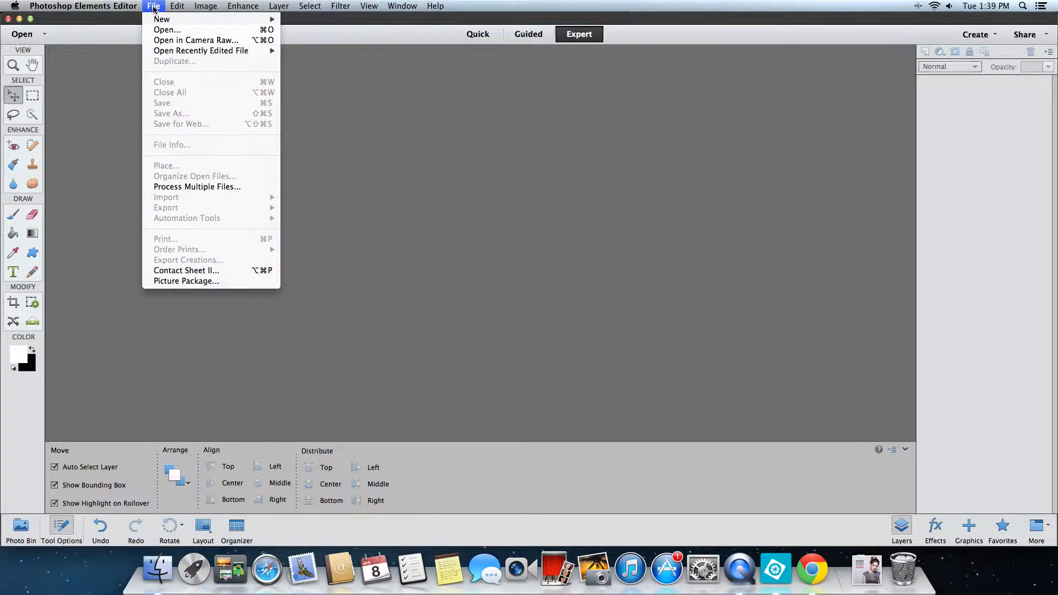
left_click(171, 31)
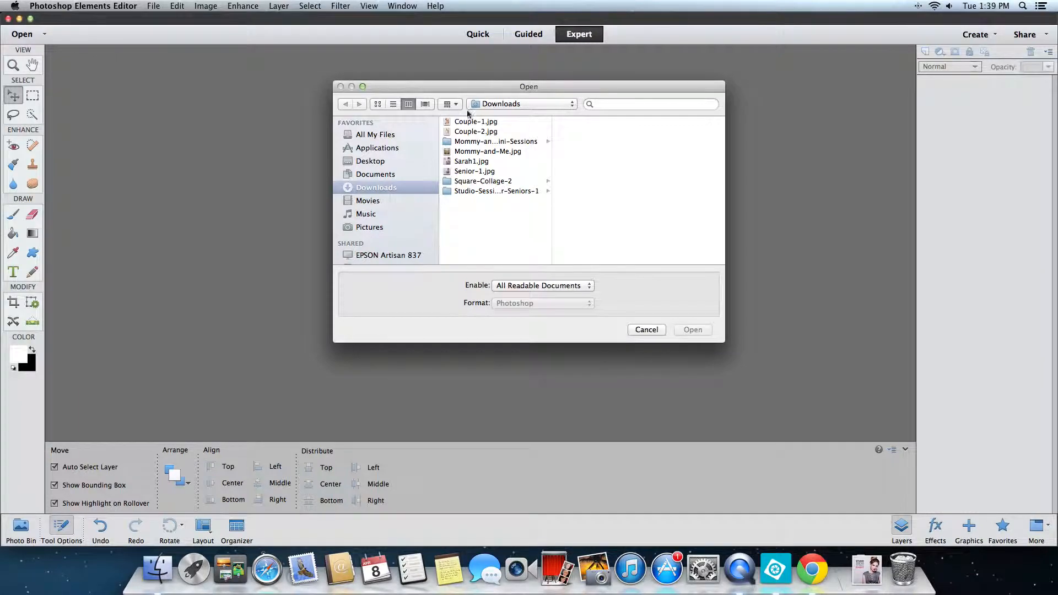
left_click(517, 143)
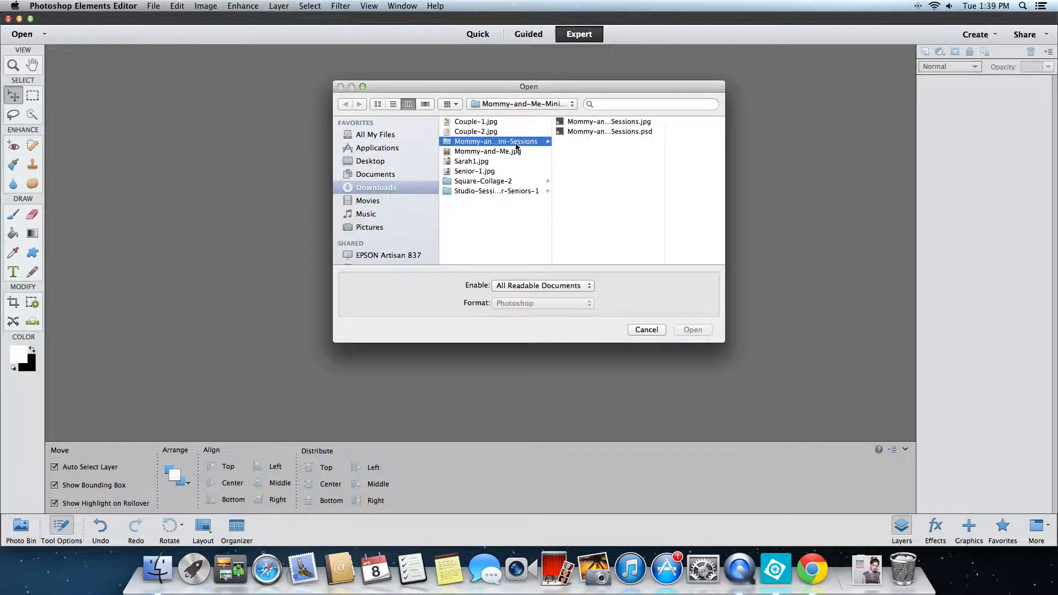
left_click(614, 126)
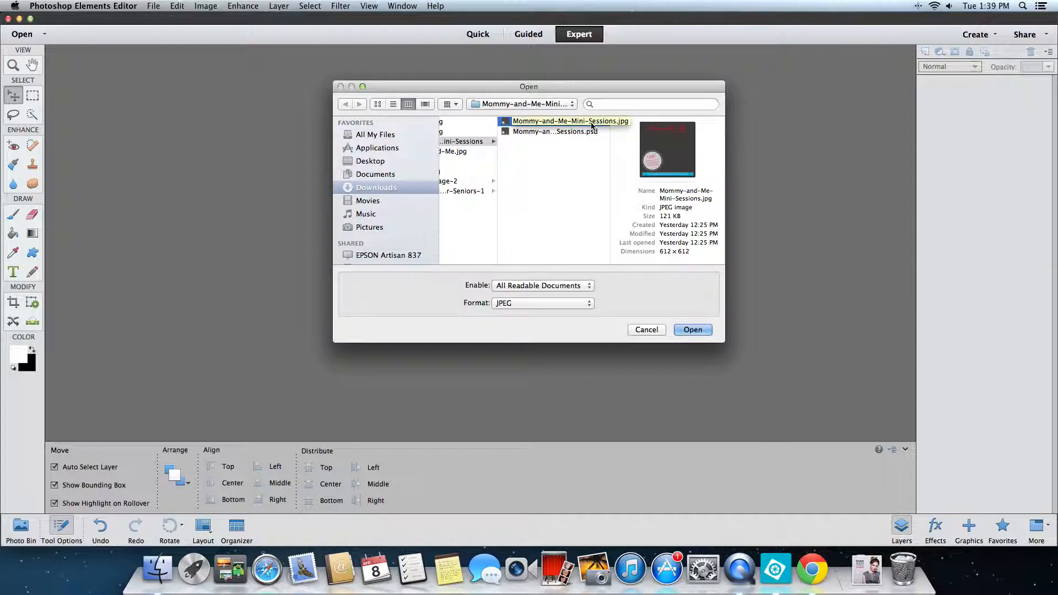
left_click(560, 131)
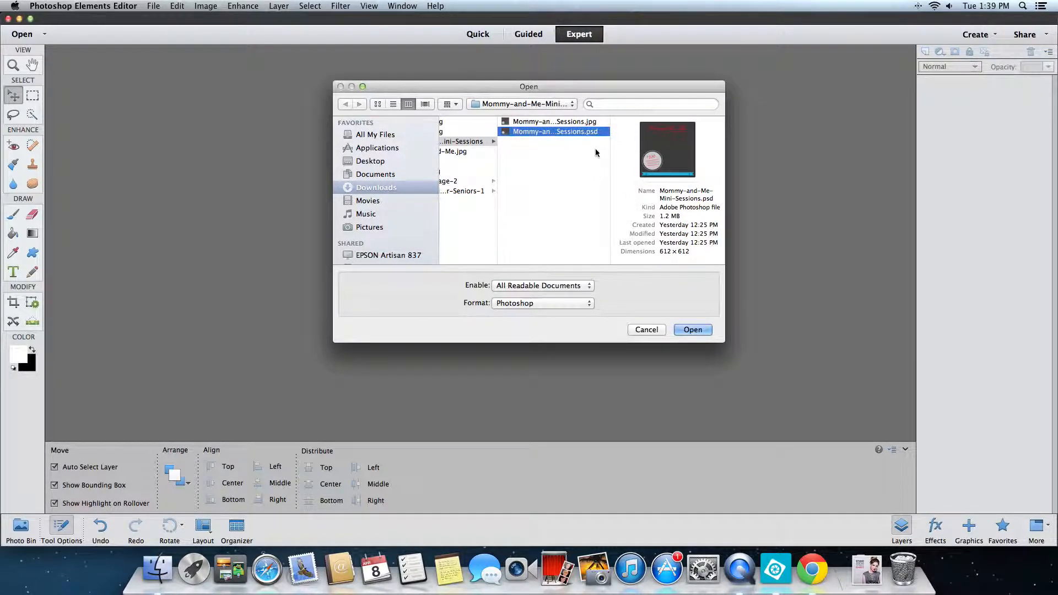
left_click(694, 329)
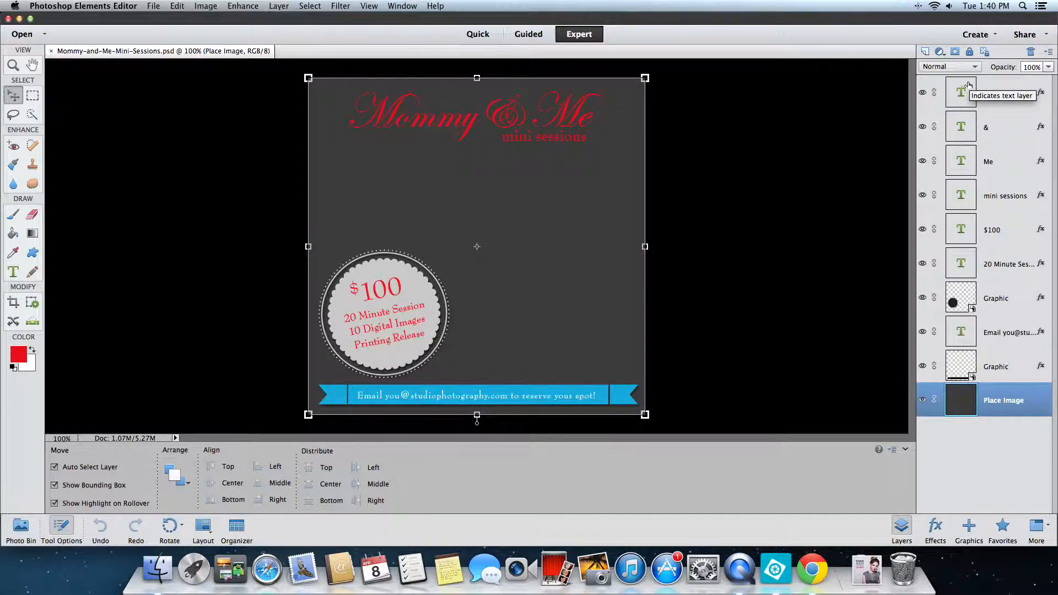
left_click(402, 7)
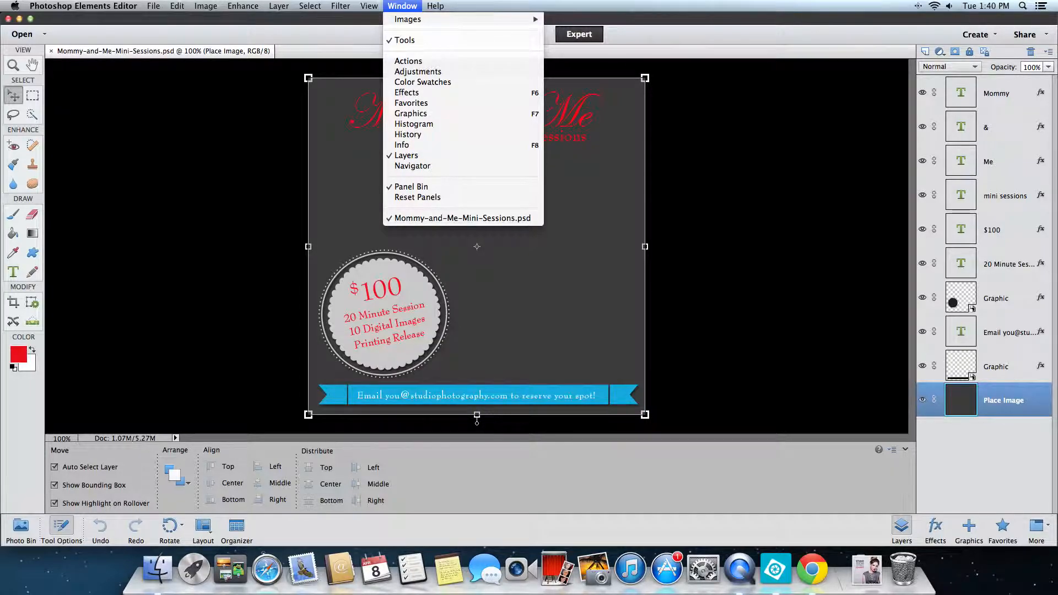
key("Escape")
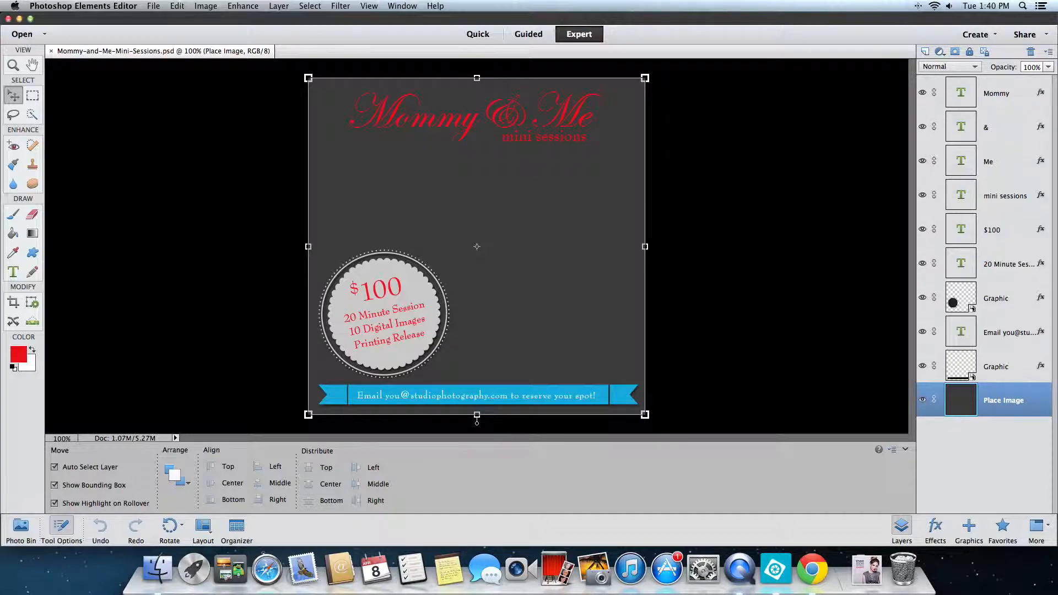
- Place Mommy-and-Me.jpg from Downloads above the Place Image layer and enlarge it to about 17.4% to cover the whole canvas
left_click(146, 7)
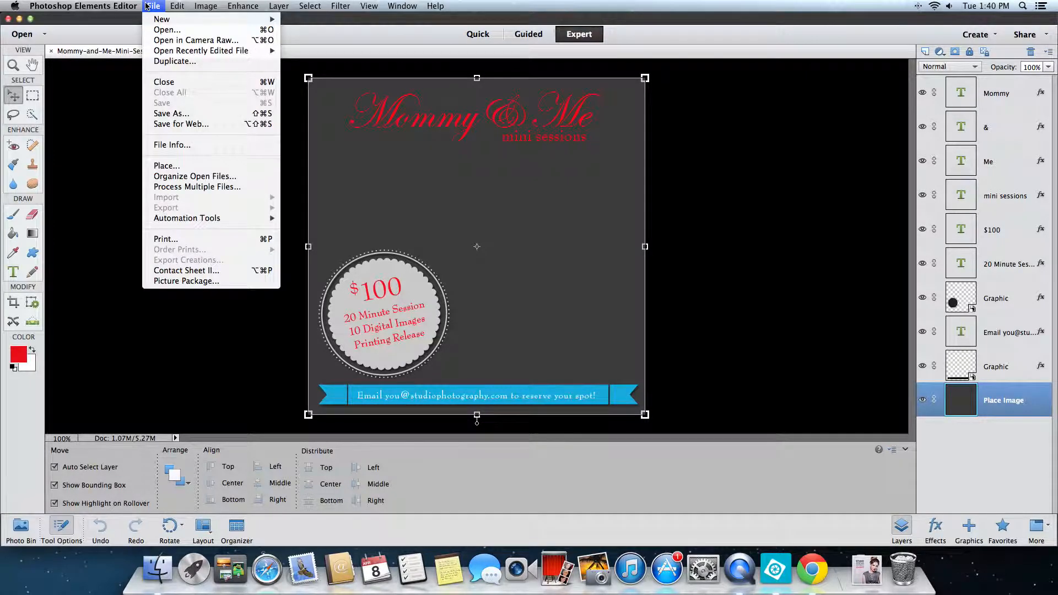
left_click(165, 163)
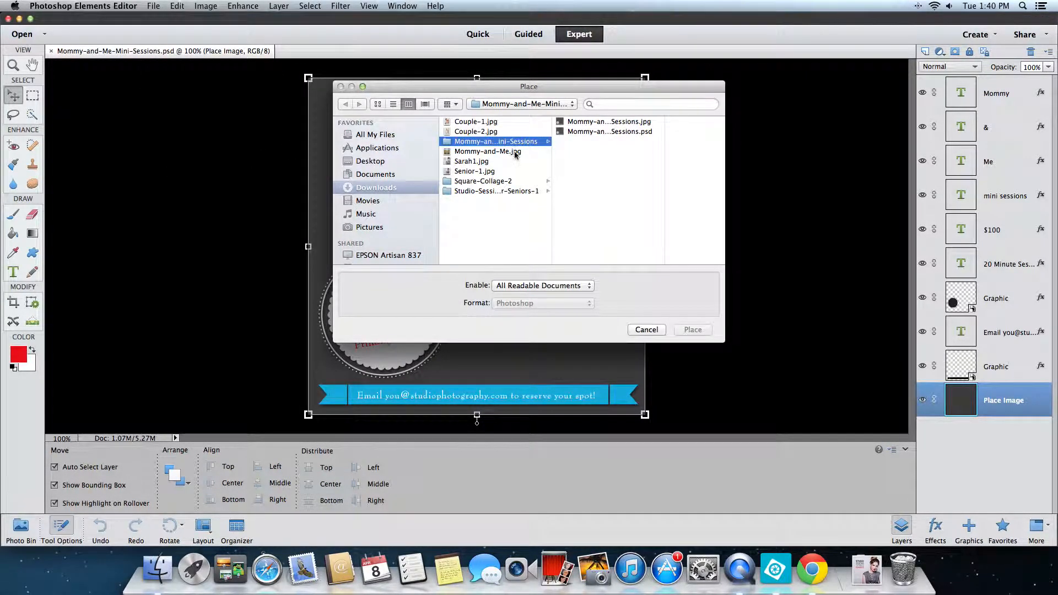
left_click(515, 153)
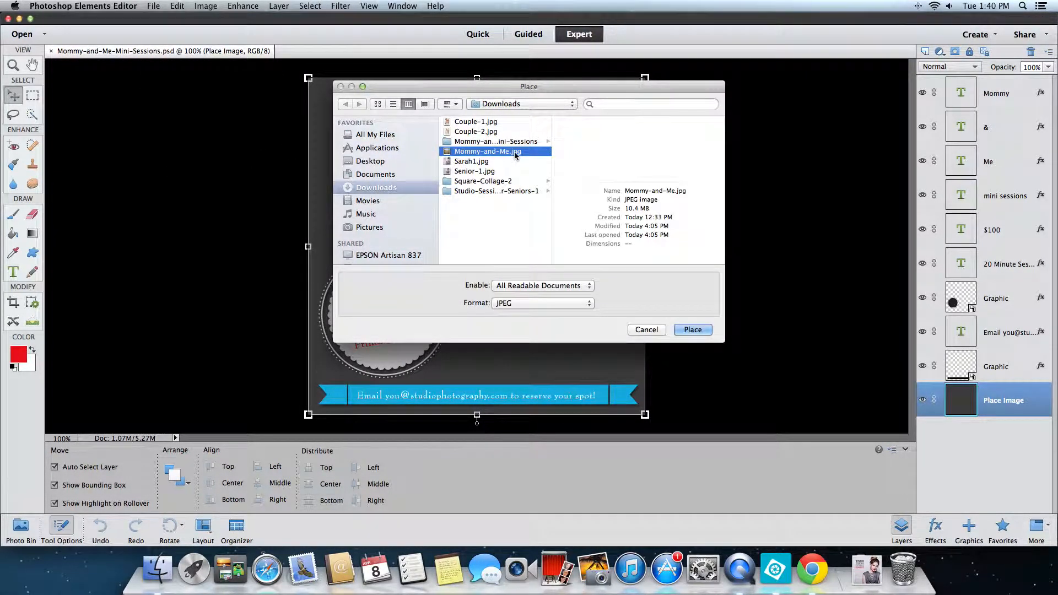
left_click(692, 330)
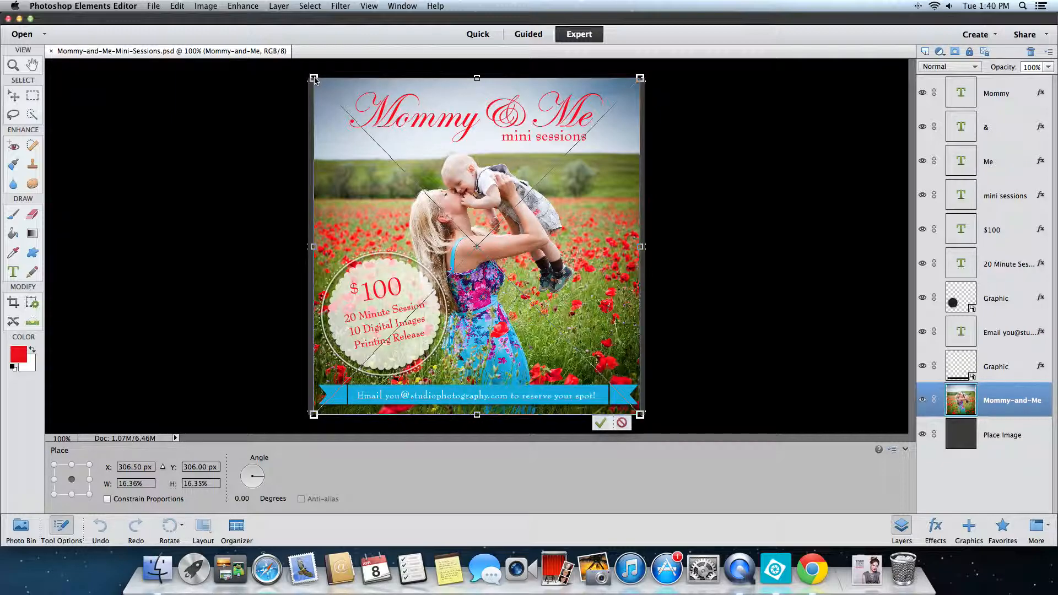
left_click_drag(313, 78, 303, 67)
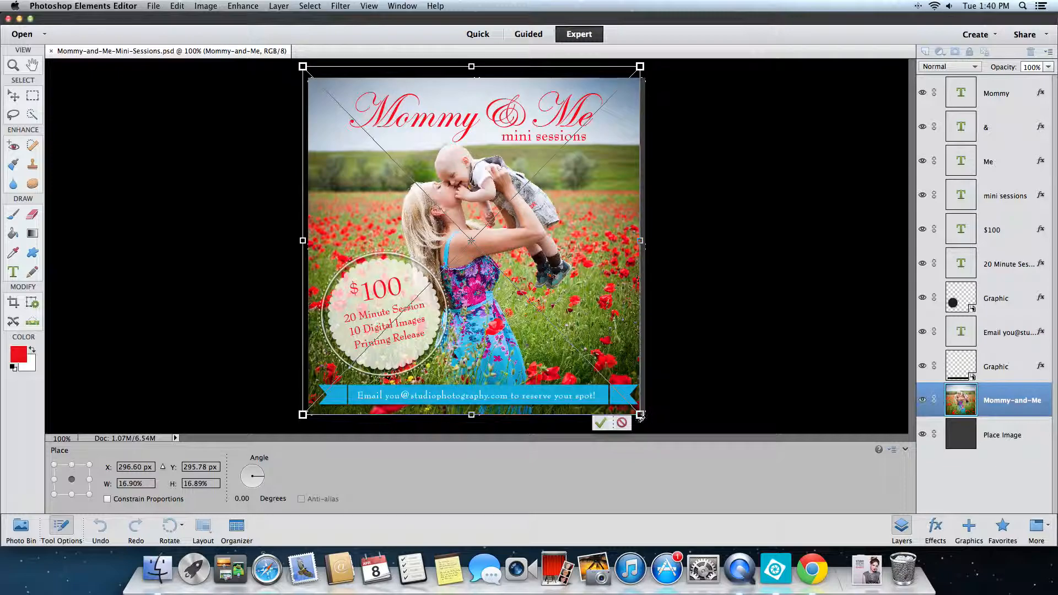
left_click_drag(640, 417, 649, 425)
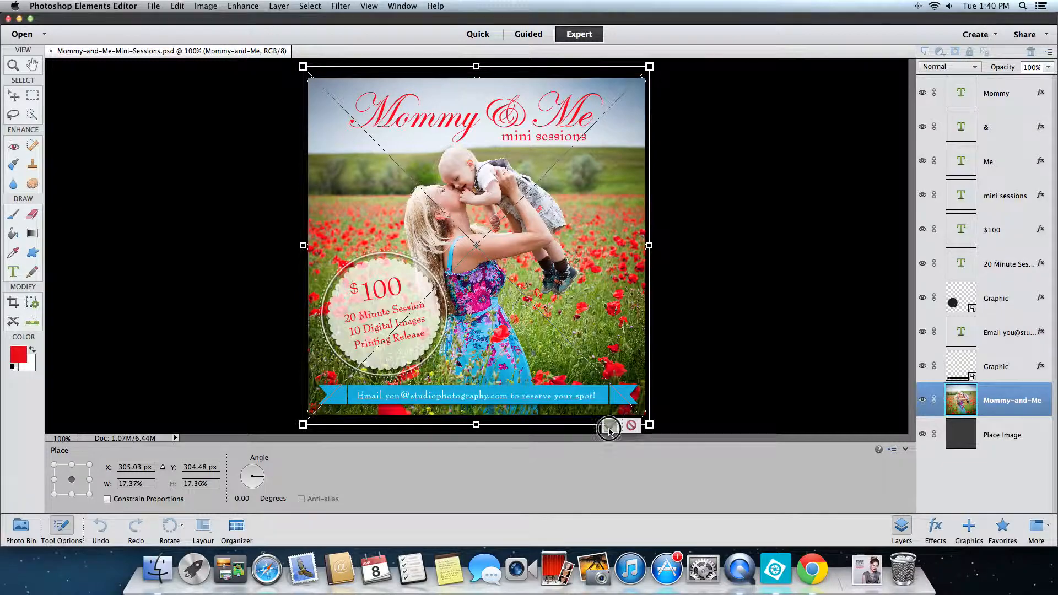
left_click(608, 428)
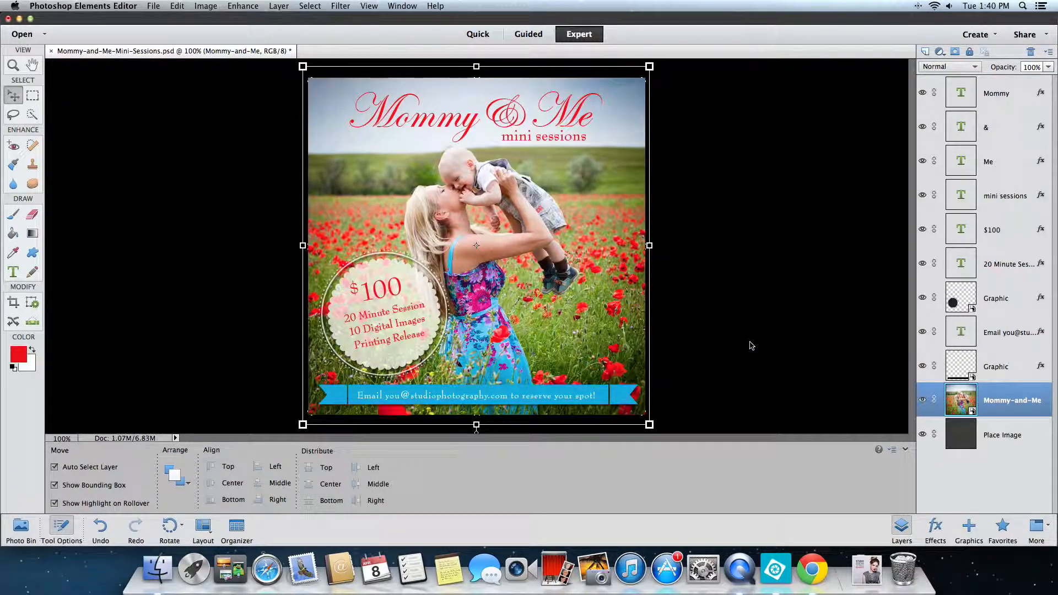
- Change the price text in the round badge to $150 and commit the edit
left_click(370, 287)
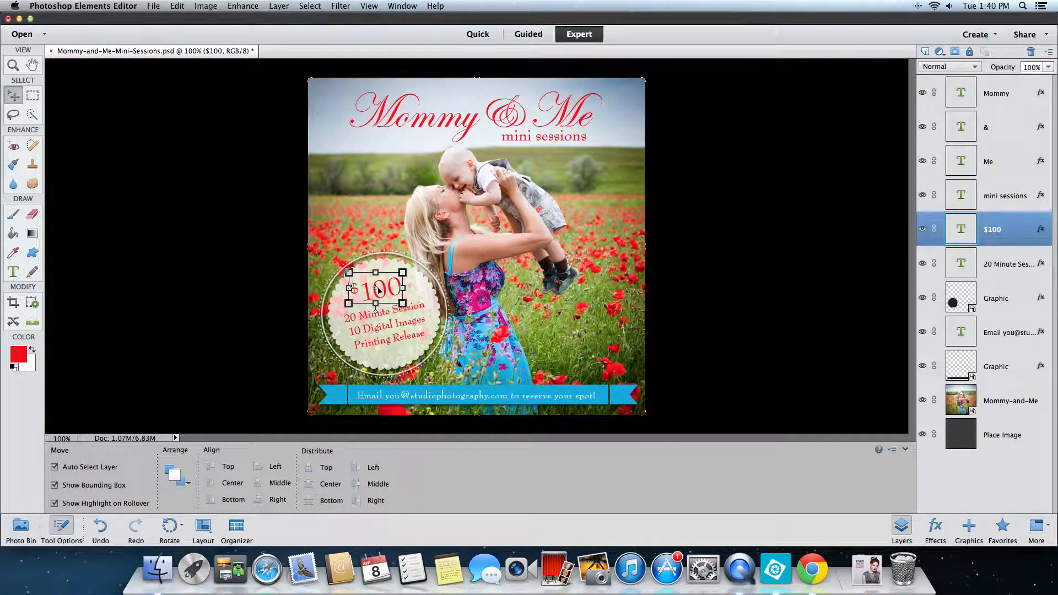
left_click(14, 272)
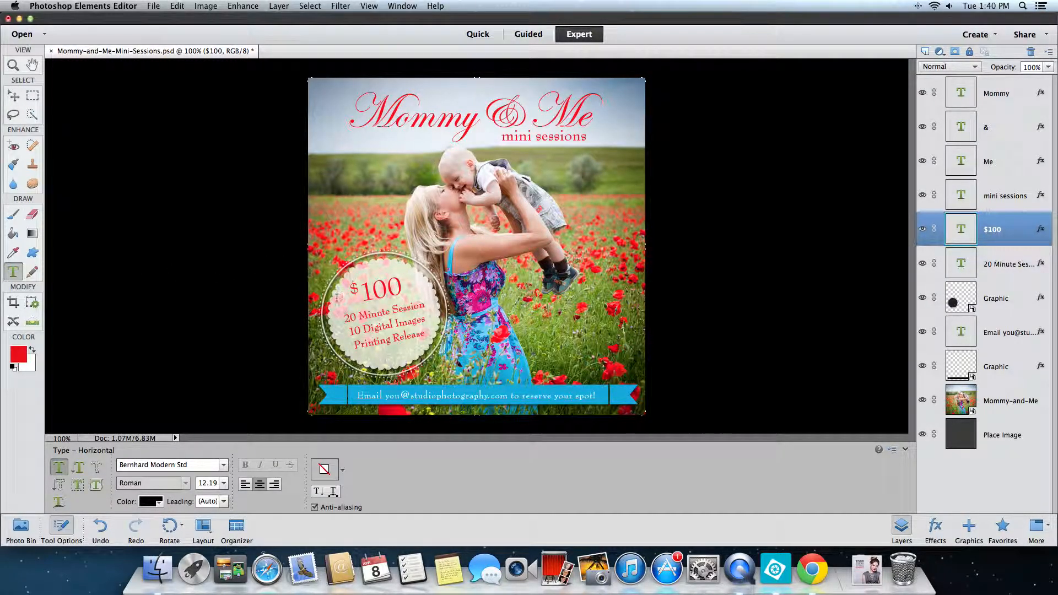
double_click(377, 287)
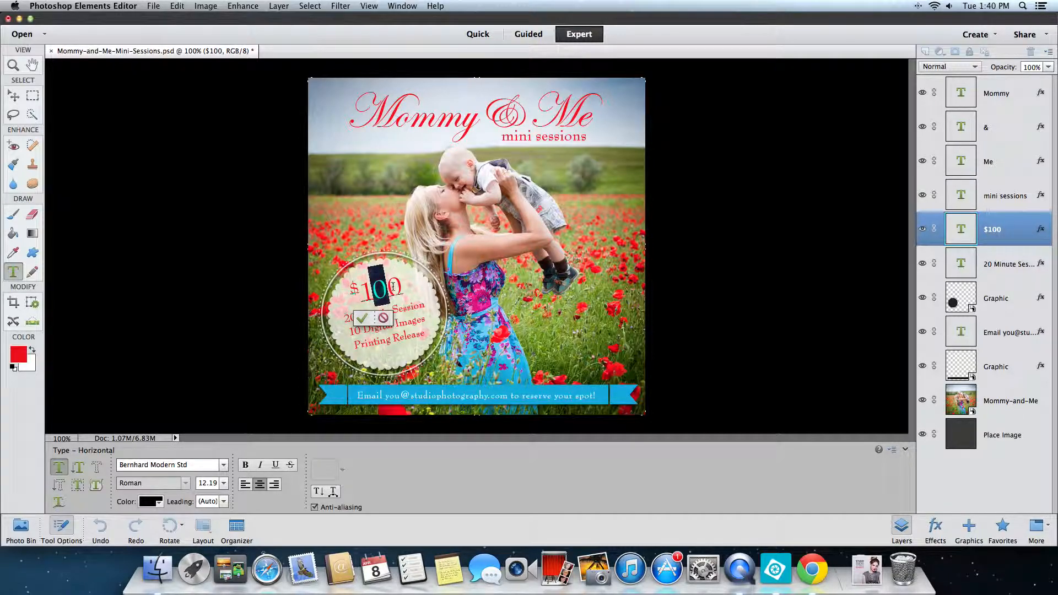
type("150")
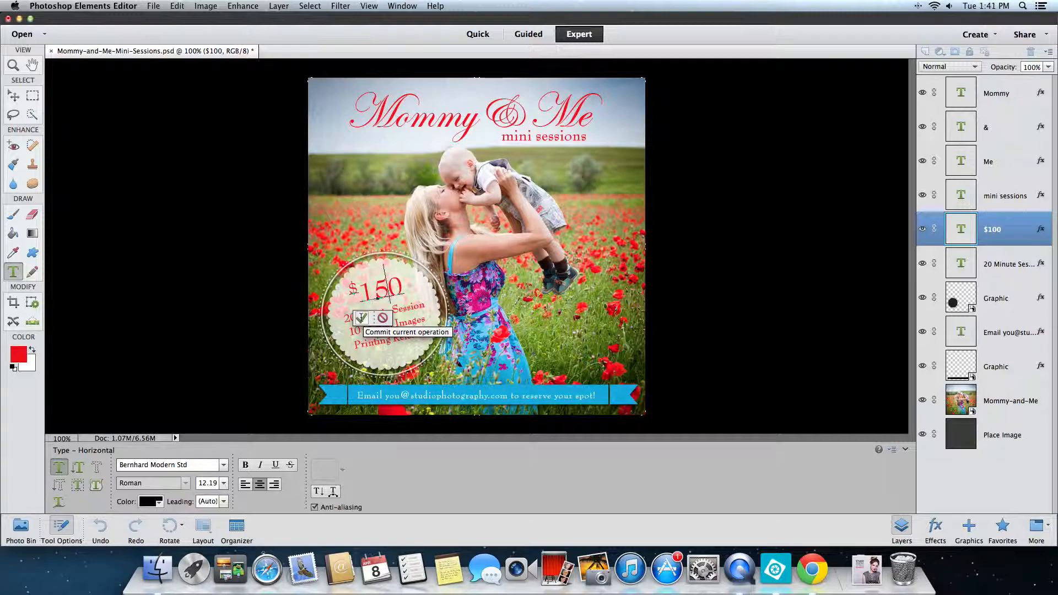
left_click(362, 318)
key("v")
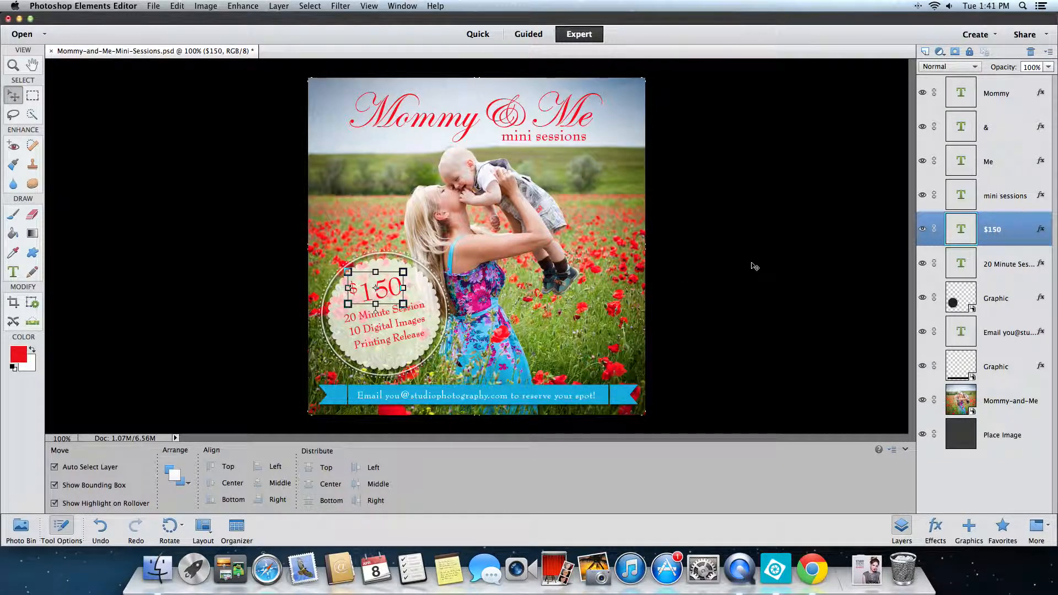
- Clear the layer style from the Graphic layer of the blue ribbon banner behind the email text
left_click(625, 396)
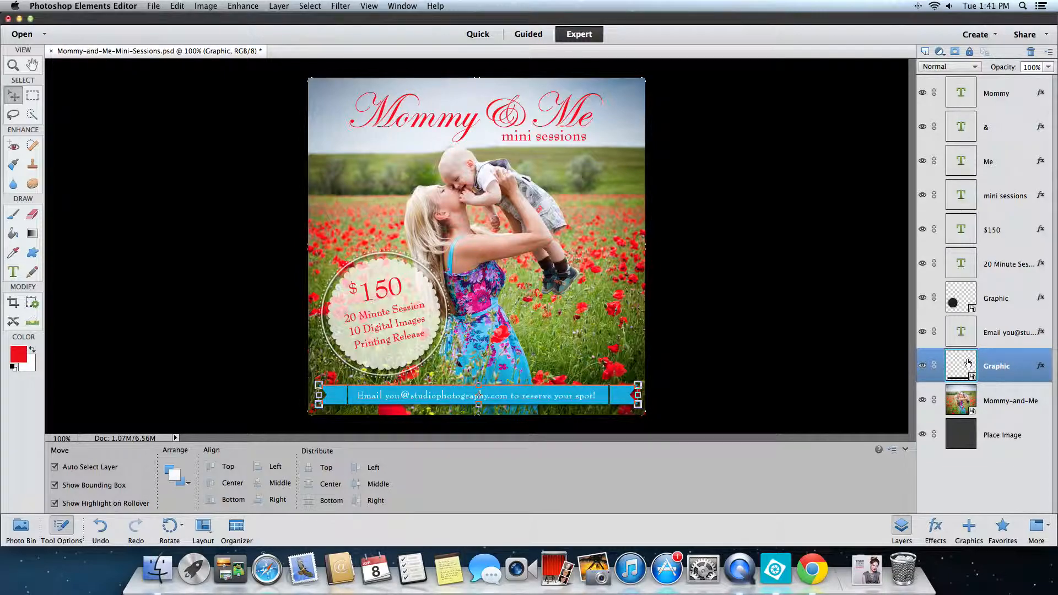
right_click(1022, 366)
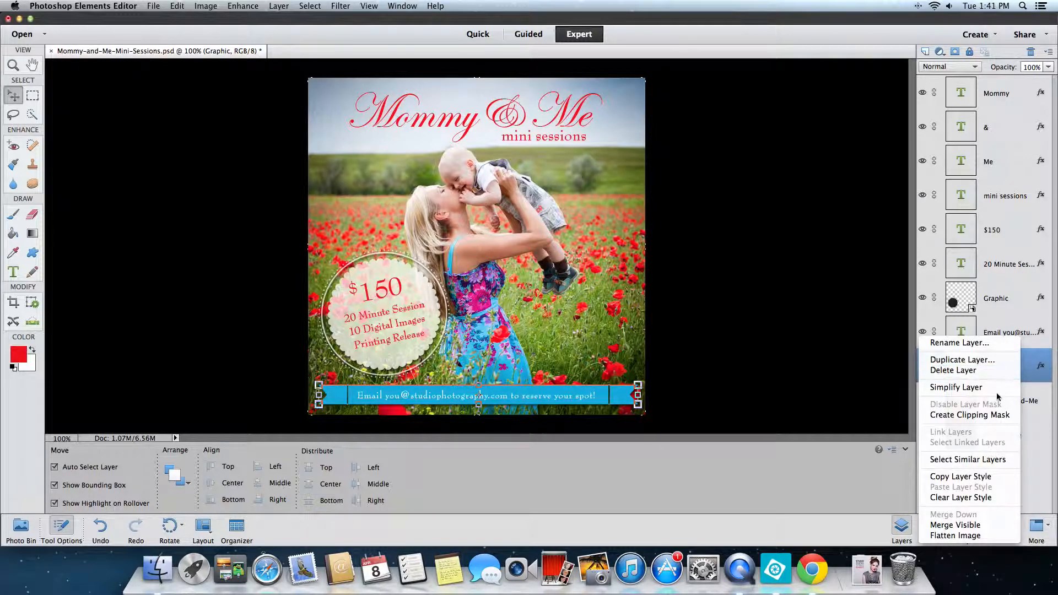
left_click(985, 498)
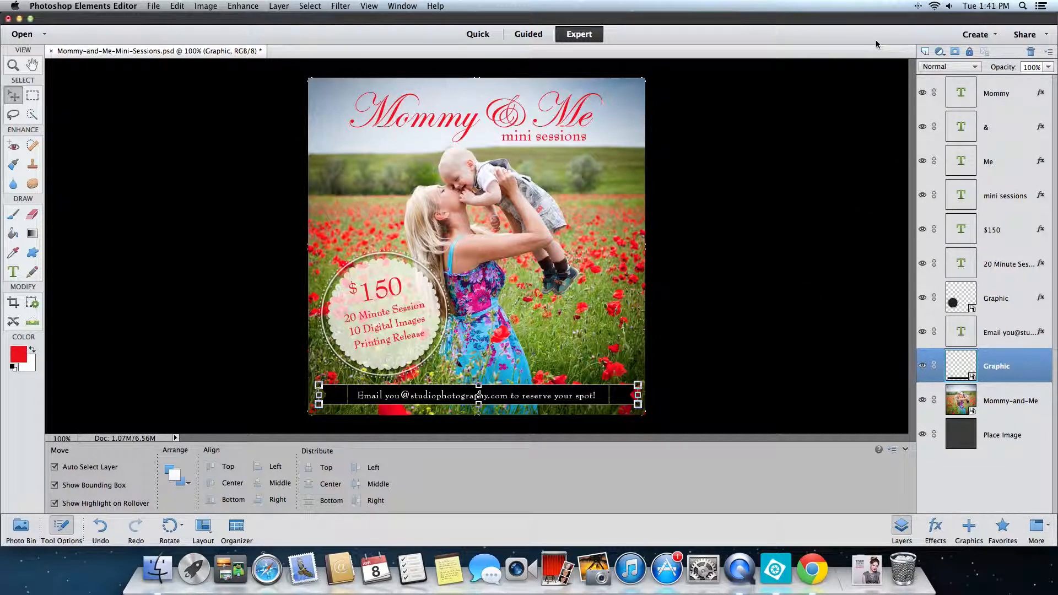
- Add a solid color fill layer in red #e30c0c above the ribbon graphic and clip it to the ribbon
left_click(939, 53)
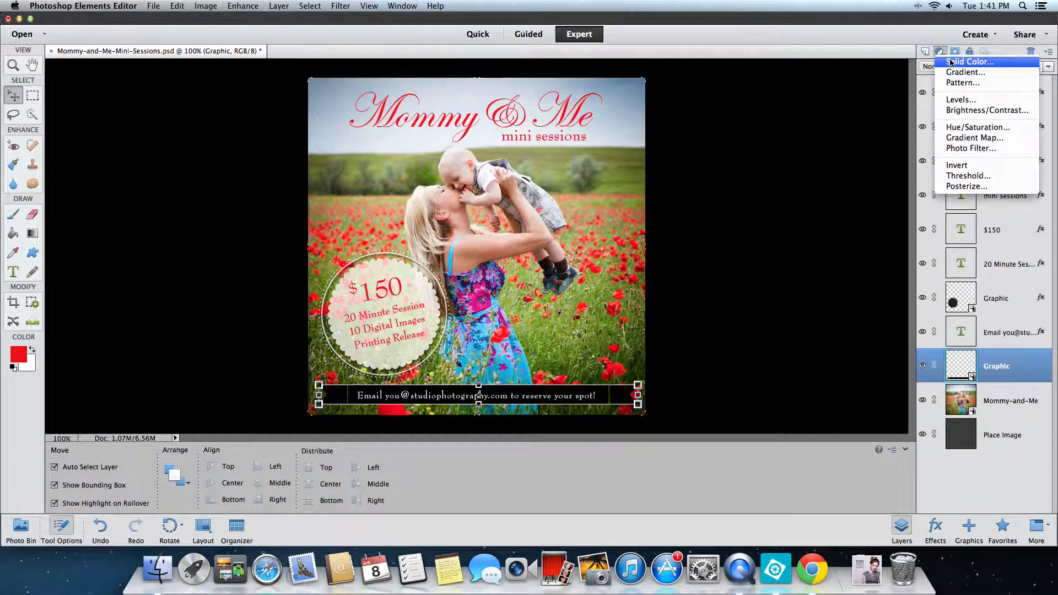
left_click(949, 62)
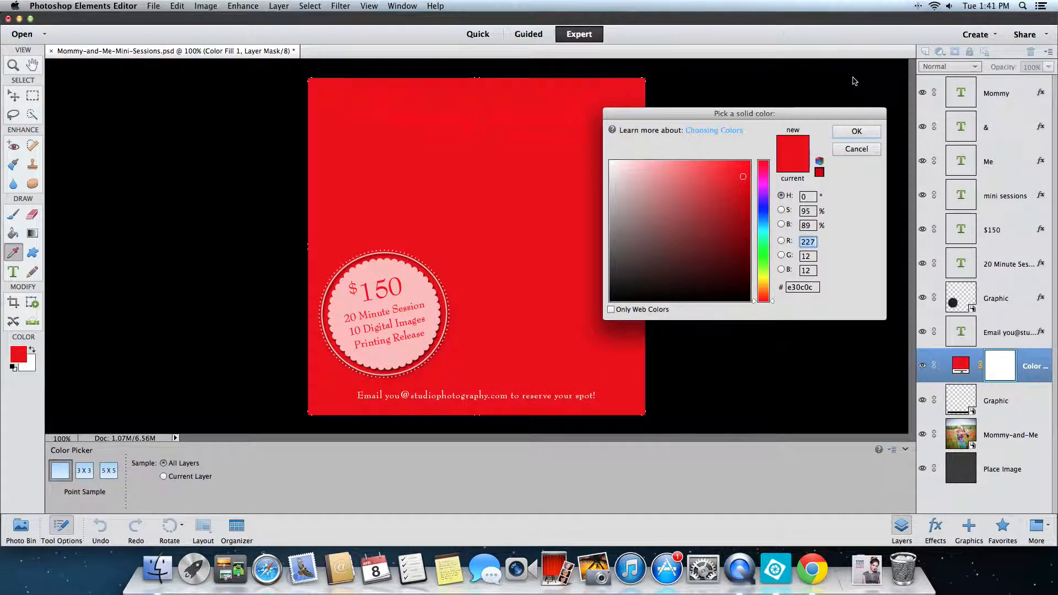
left_click(856, 132)
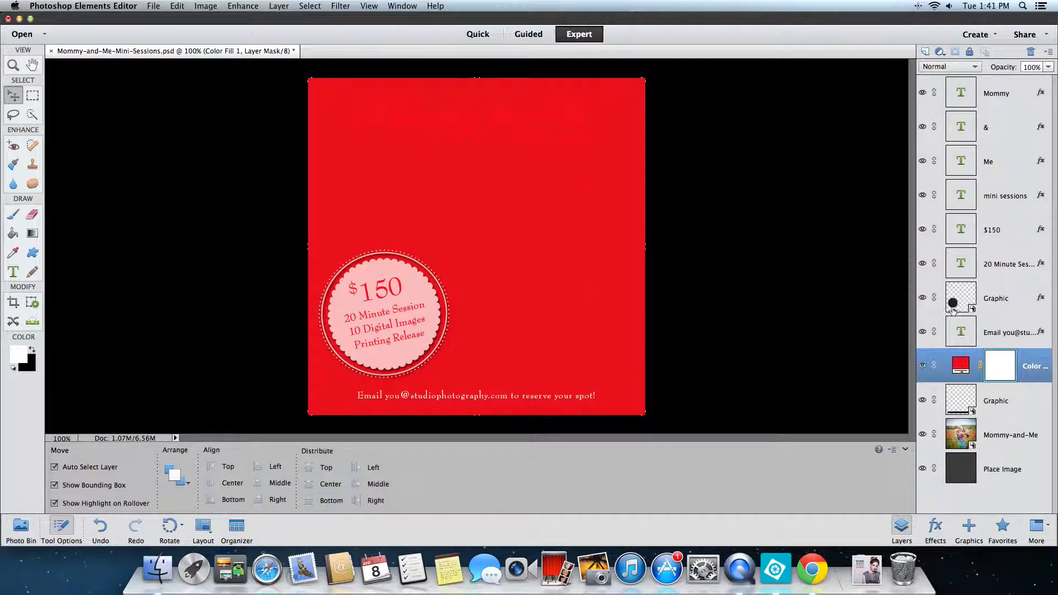
left_click(977, 382, "alt")
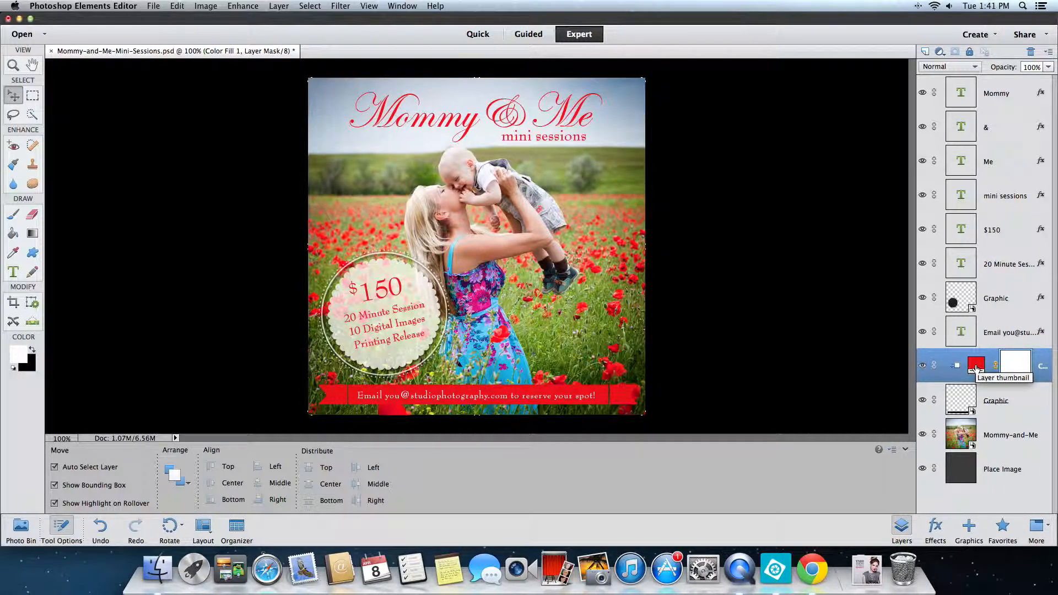
- Recolor the ribbon's clipped fill layer to dark green #1d6f2e, trying a green sampled from the photo and a purple first
double_click(977, 365)
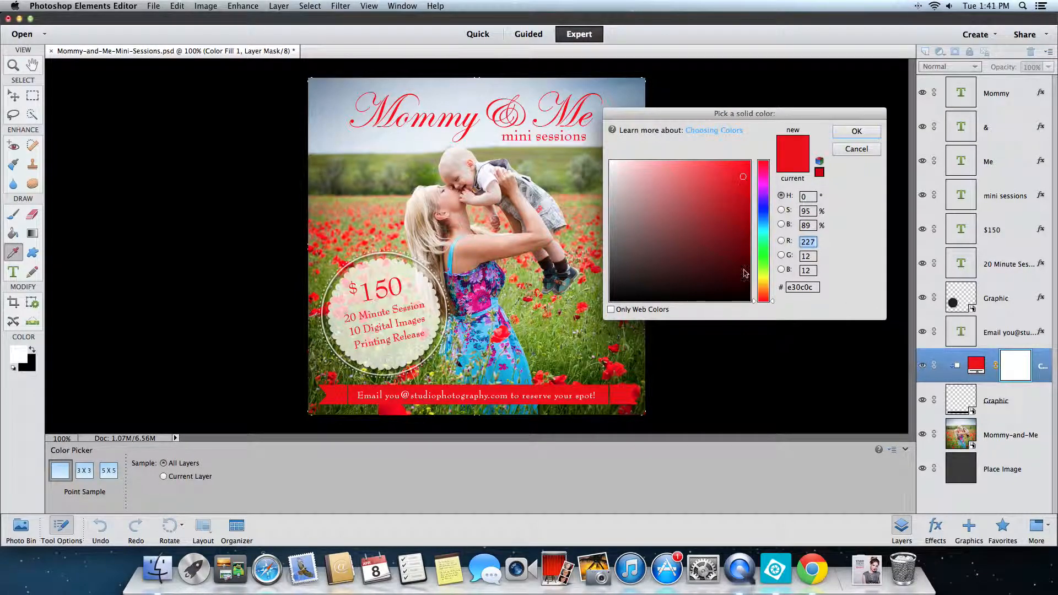
left_click(565, 323)
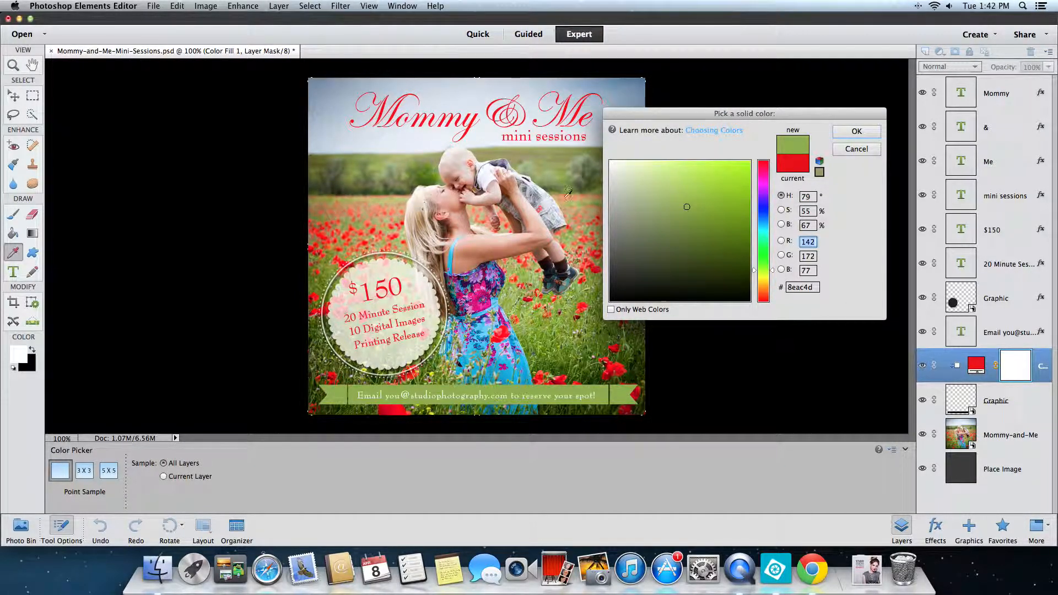
left_click(764, 180)
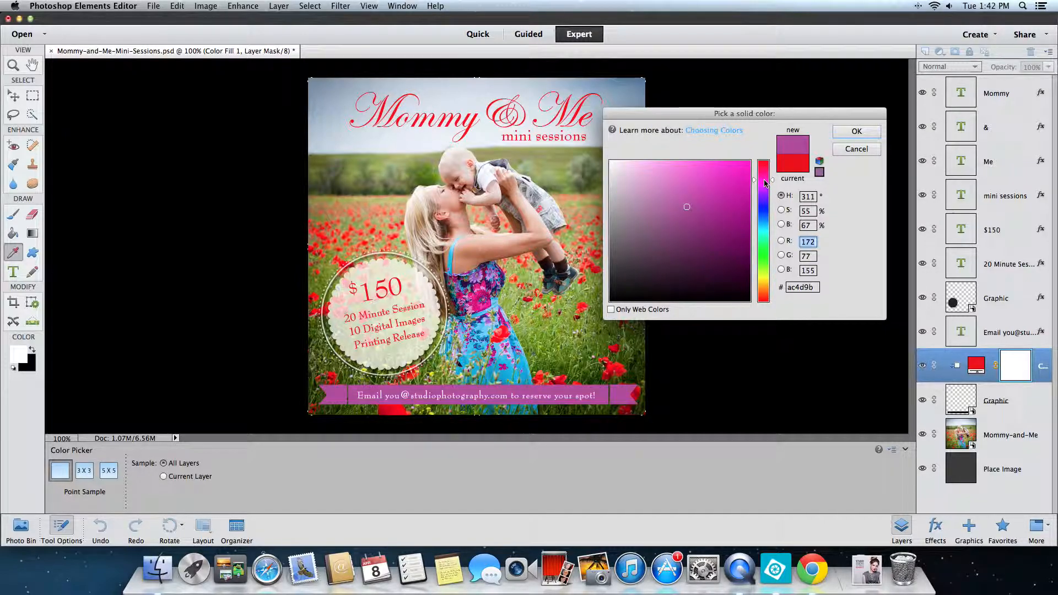
left_click(762, 249)
left_click(714, 240)
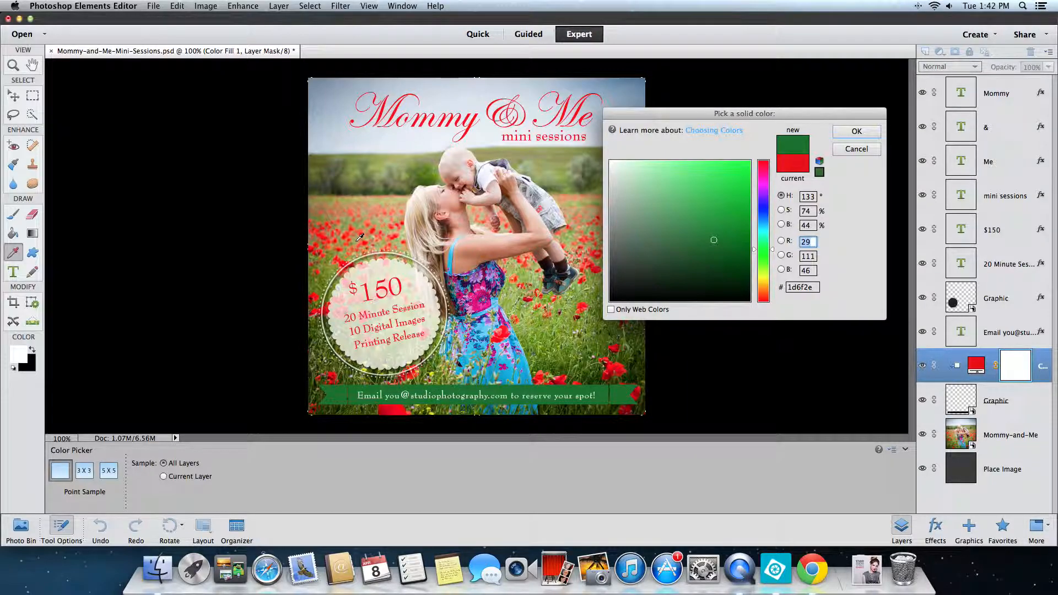
left_click(855, 133)
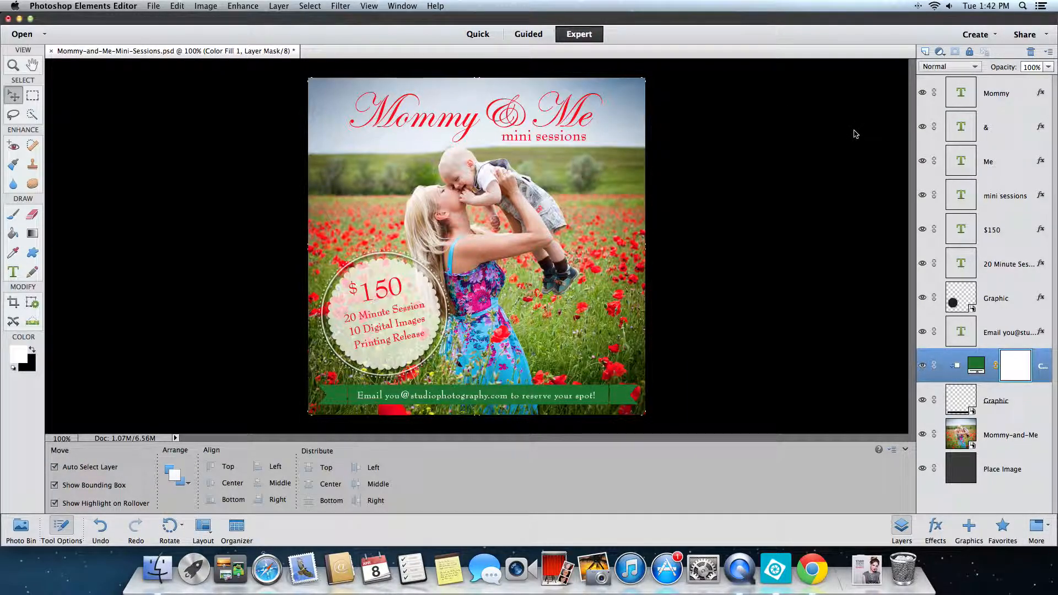